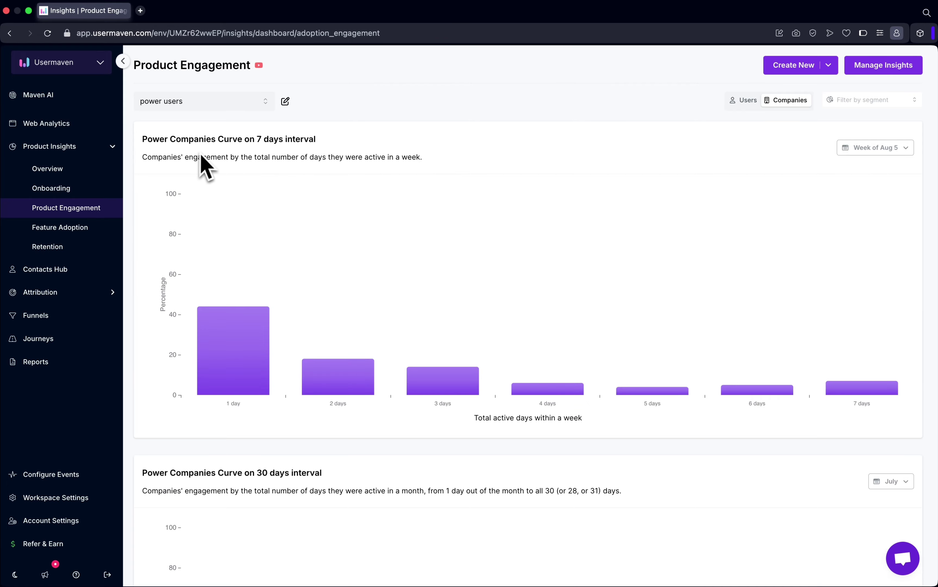
scroll(543, 398, "down", 6)
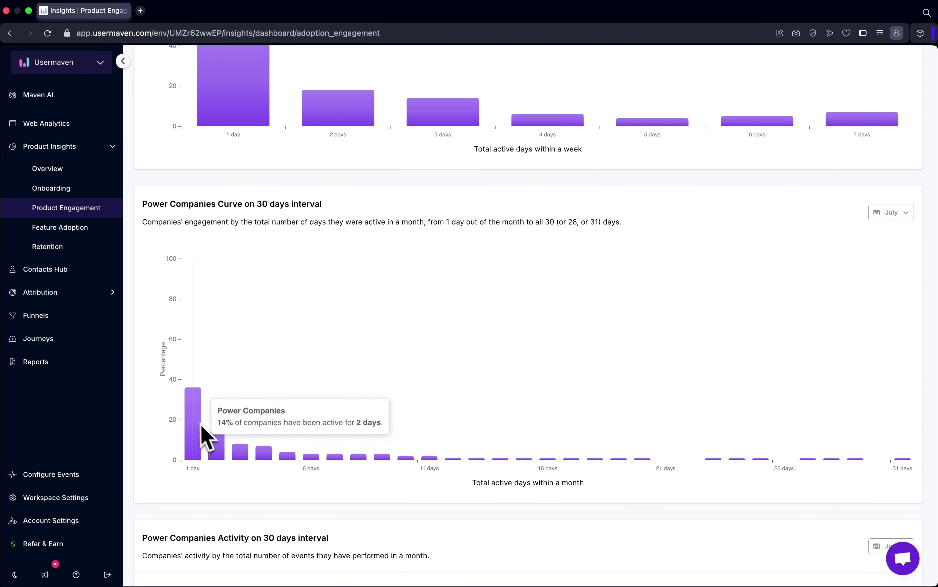
scroll(388, 462, "down", 9)
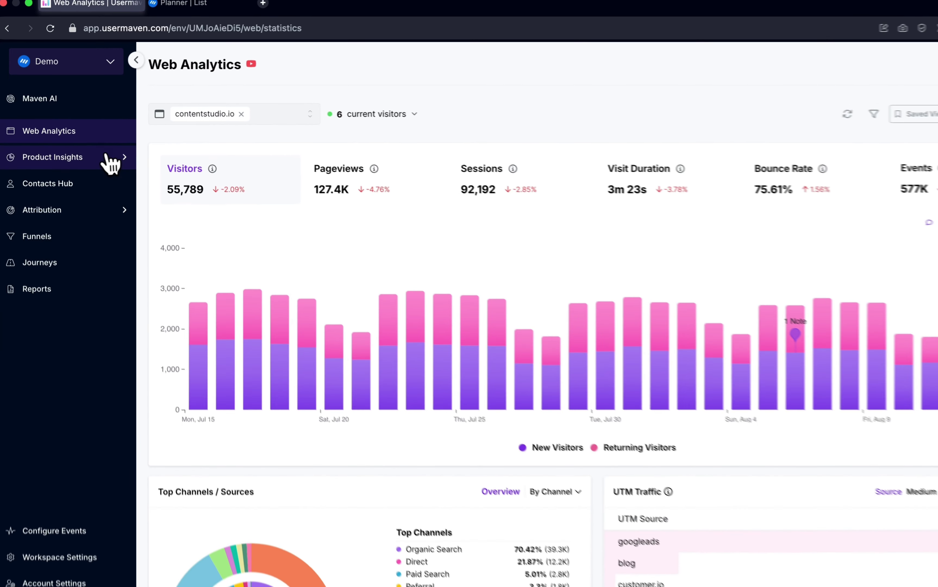
Step: Go to Product Engagement under Product Insights in the Demo workspace and start a new Power Users insight
left_click(93, 146)
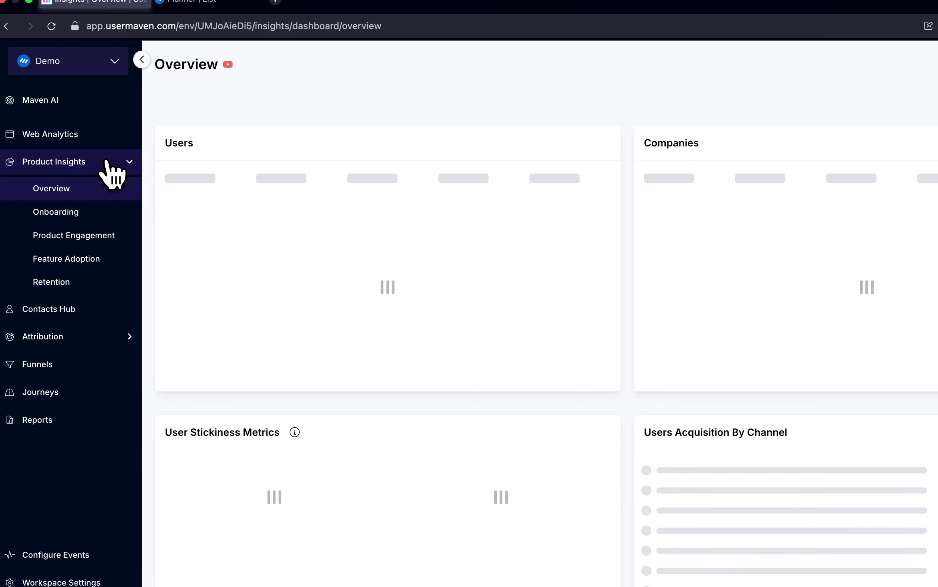
left_click(93, 236)
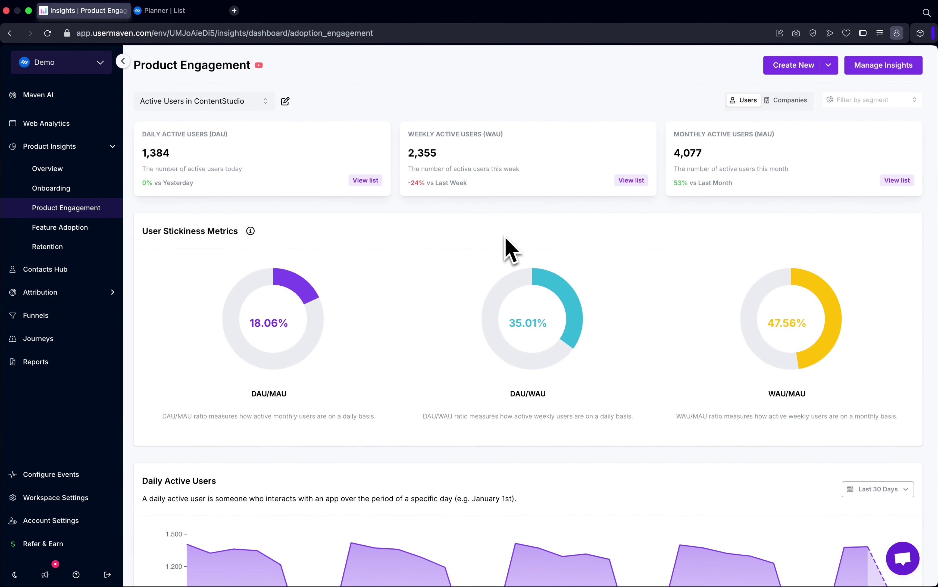
left_click(781, 65)
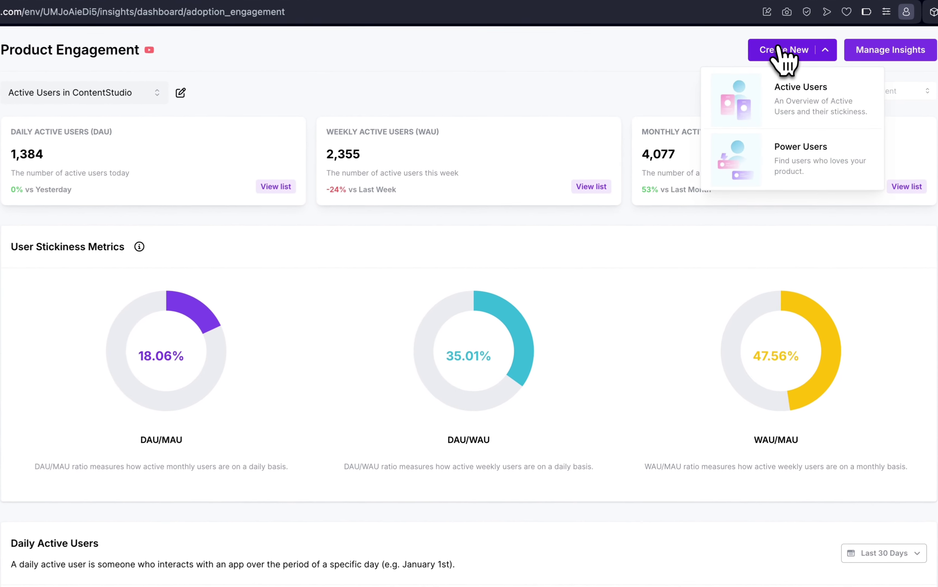
left_click(783, 171)
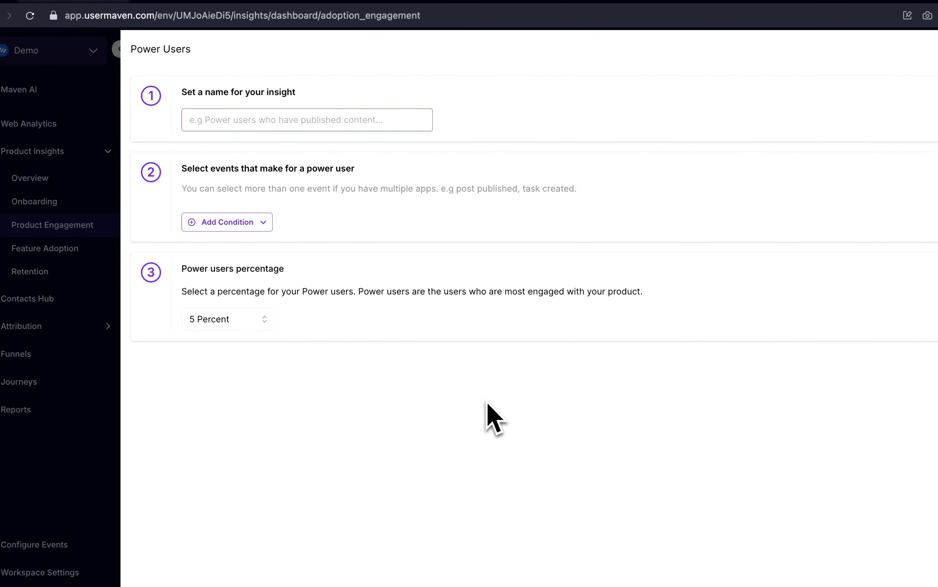
Step: Switch to ContentStudio, open the Planner to check its page URL, and return to the Power Users insight form in Usermaven
left_click(183, 5)
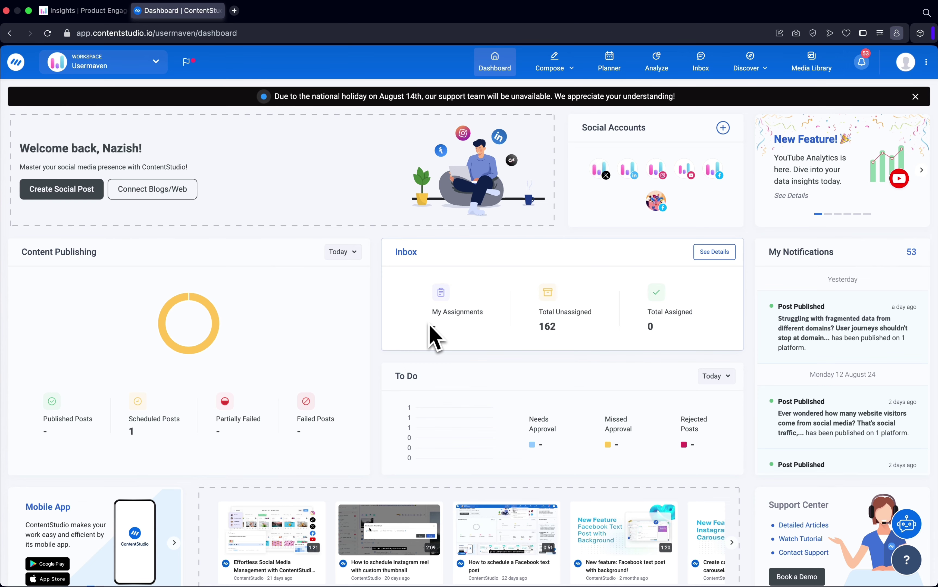
left_click(613, 73)
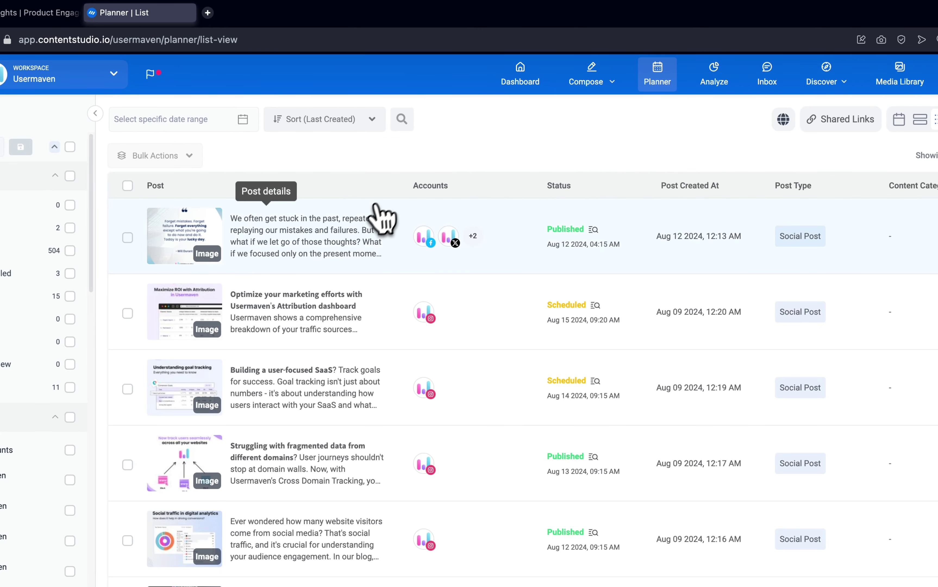
left_click(39, 13)
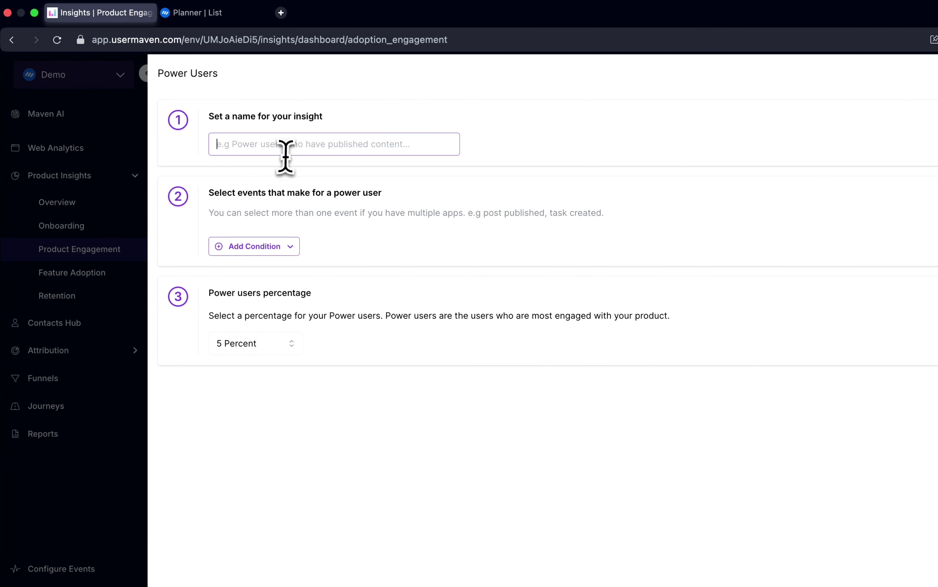
Step: Name the insight Planner-Power Users and add an event condition where the Page URL contains /planner/
type("Planner-Power Users")
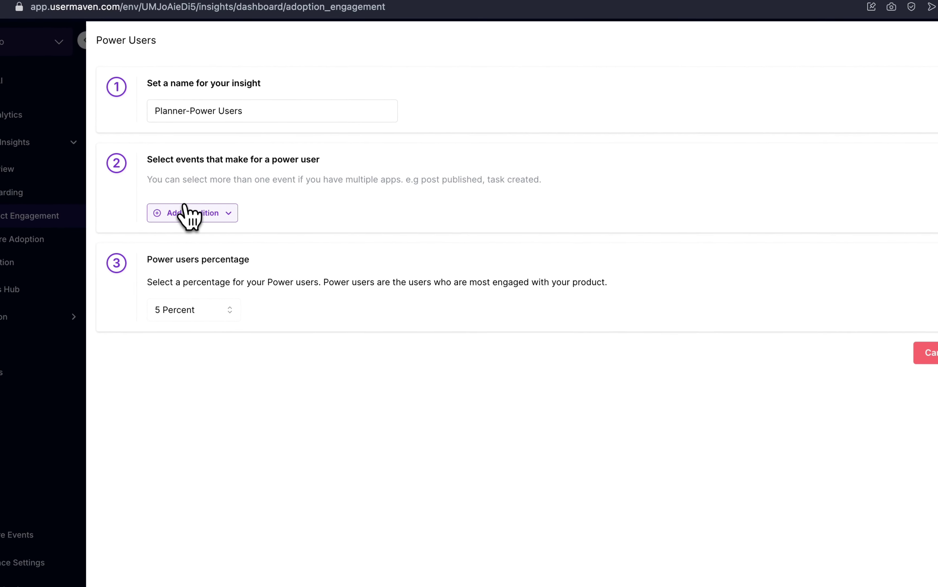
left_click(190, 213)
left_click(202, 244)
left_click(299, 223)
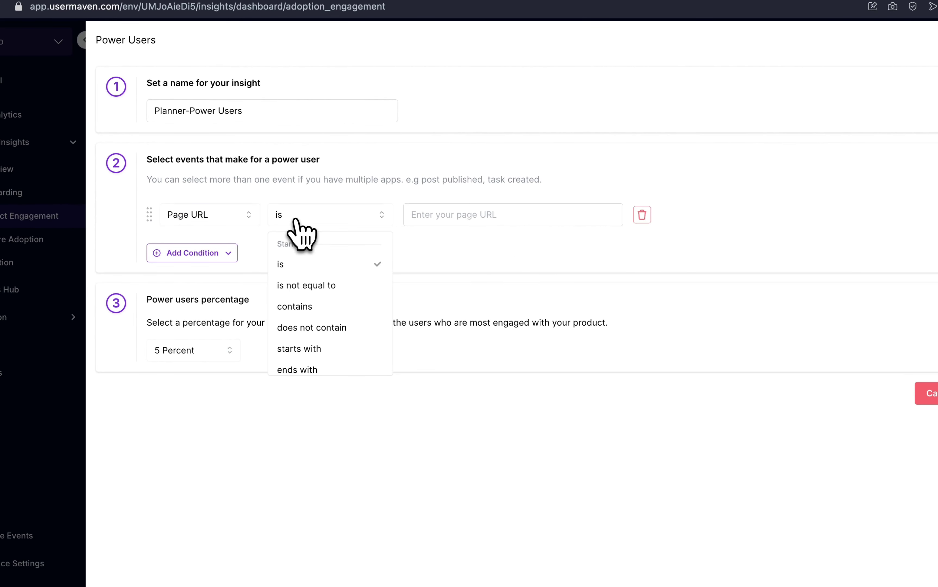
left_click(307, 307)
left_click(444, 216)
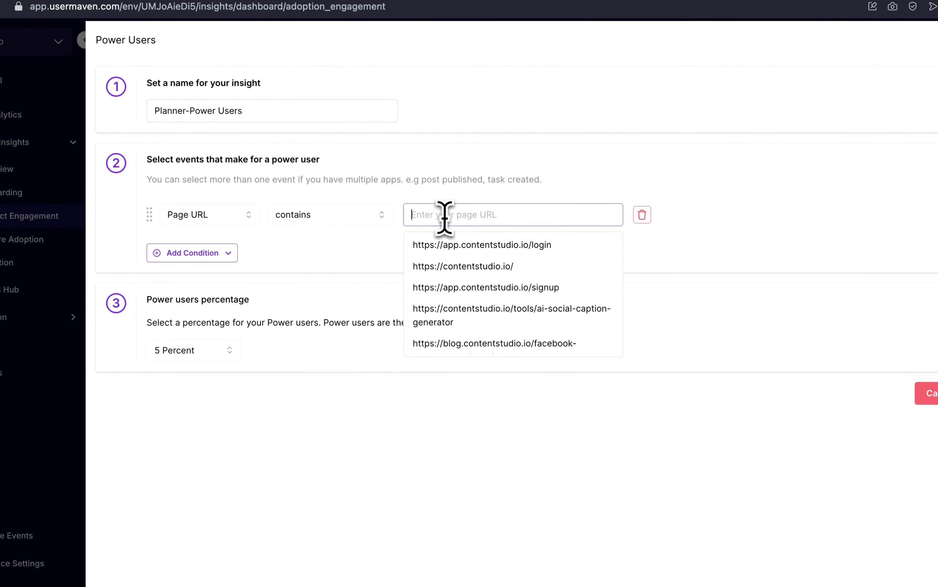
type("/planner/")
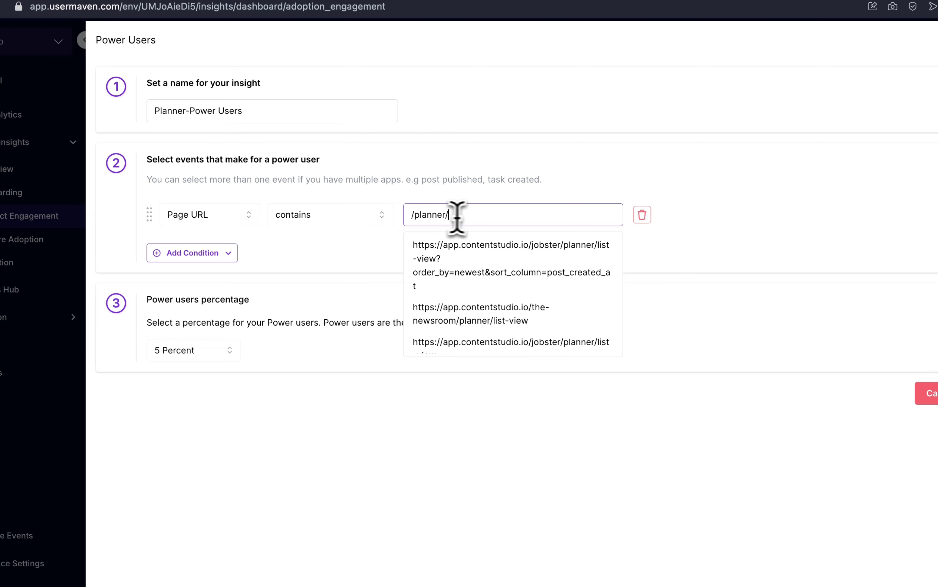
left_click(652, 276)
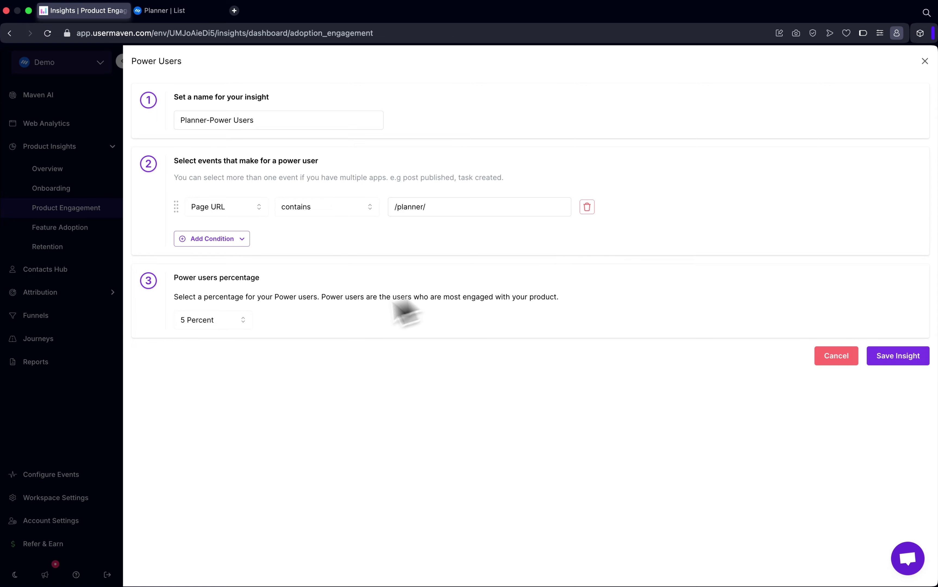
Step: Set the power users percentage to 5 Percent and save the insight
left_click(237, 323)
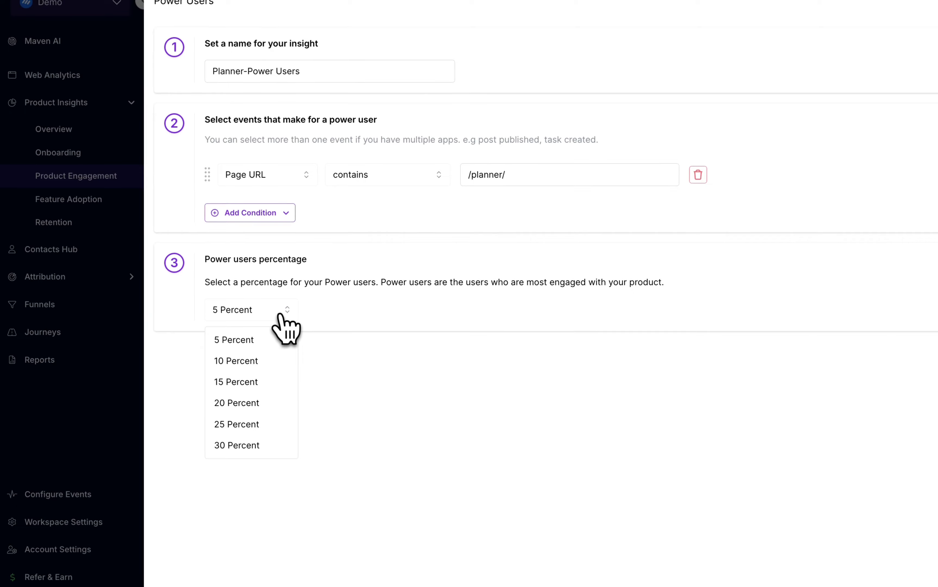
left_click(278, 339)
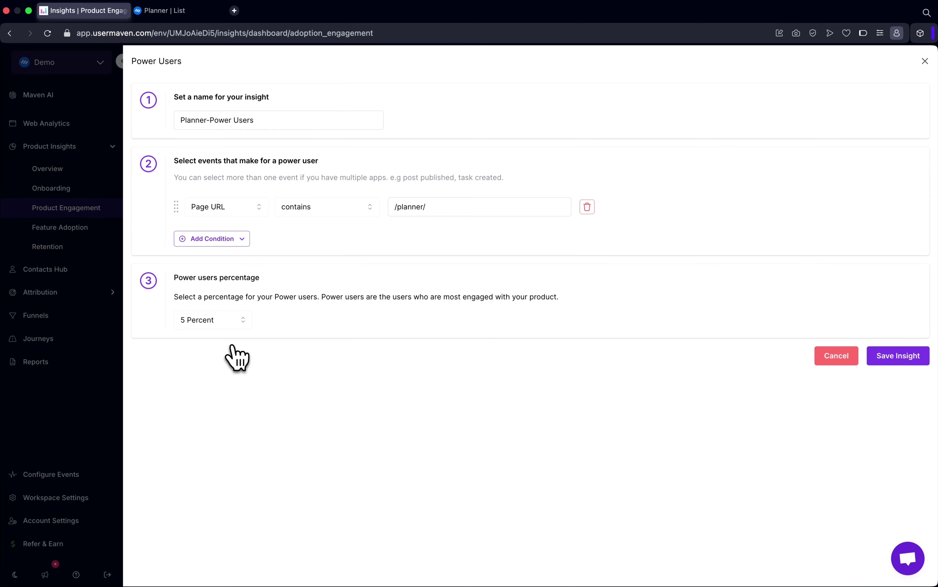
left_click(916, 360)
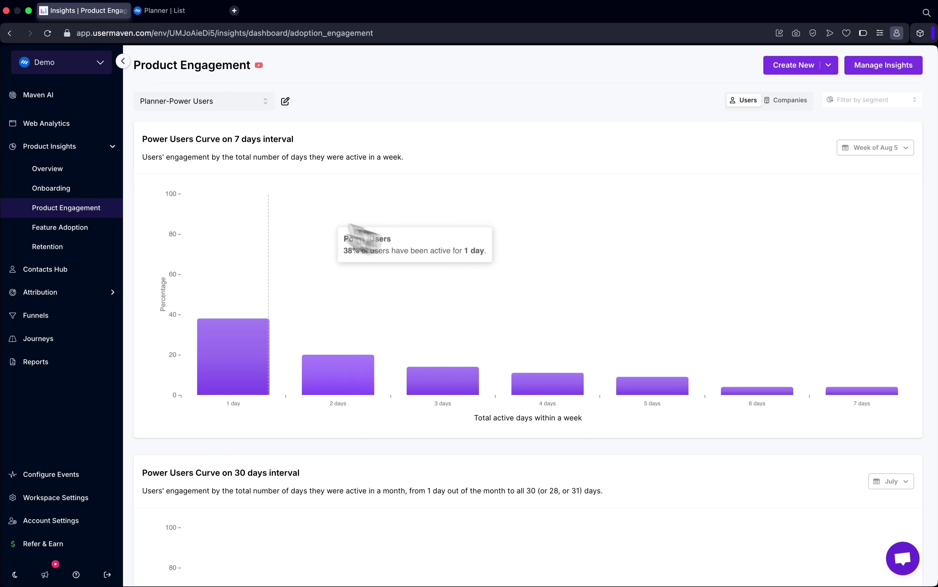
Step: Examine the insight's 7-day and 30-day power users curves and its 30-day activity chart
scroll(312, 198, "down", 5)
scroll(316, 199, "down", 2)
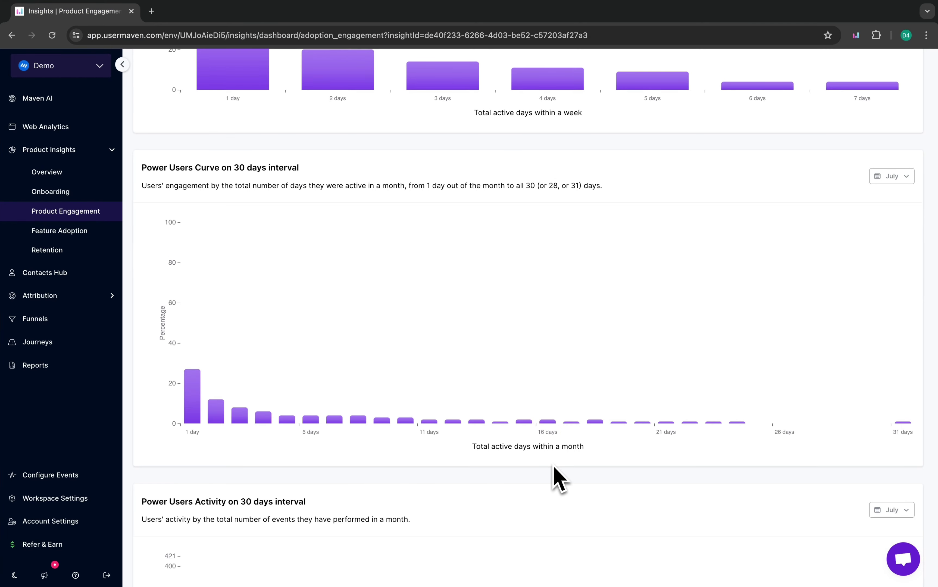
scroll(555, 469, "down", 10)
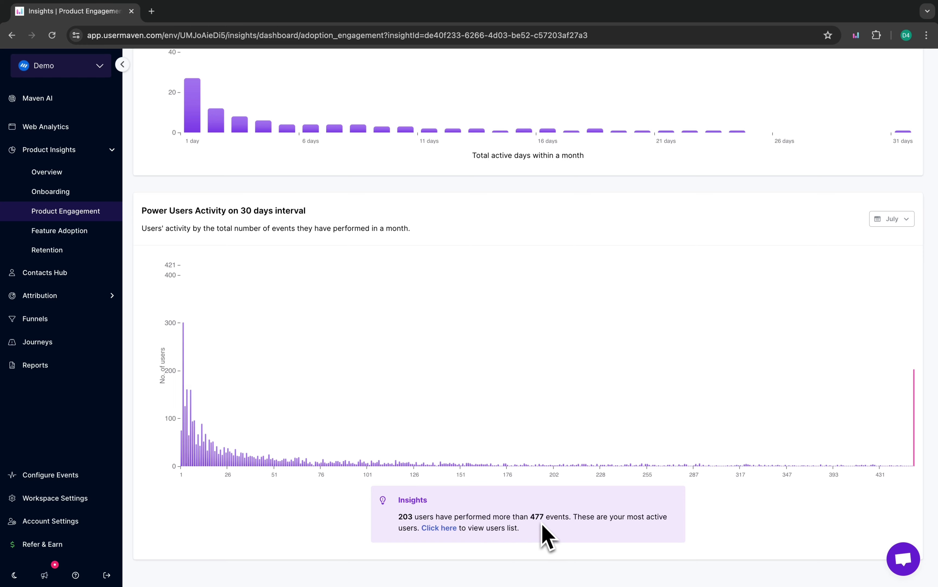
Step: Open the list of the most active users from the 30-day activity chart, look through it and close it
left_click(446, 528)
scroll(378, 335, "down", 10)
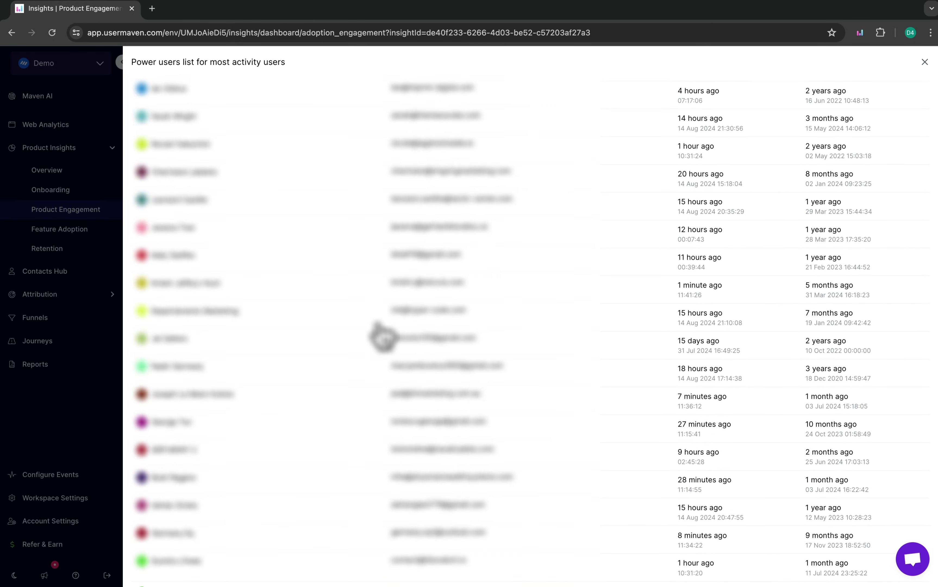
scroll(379, 334, "up", 10)
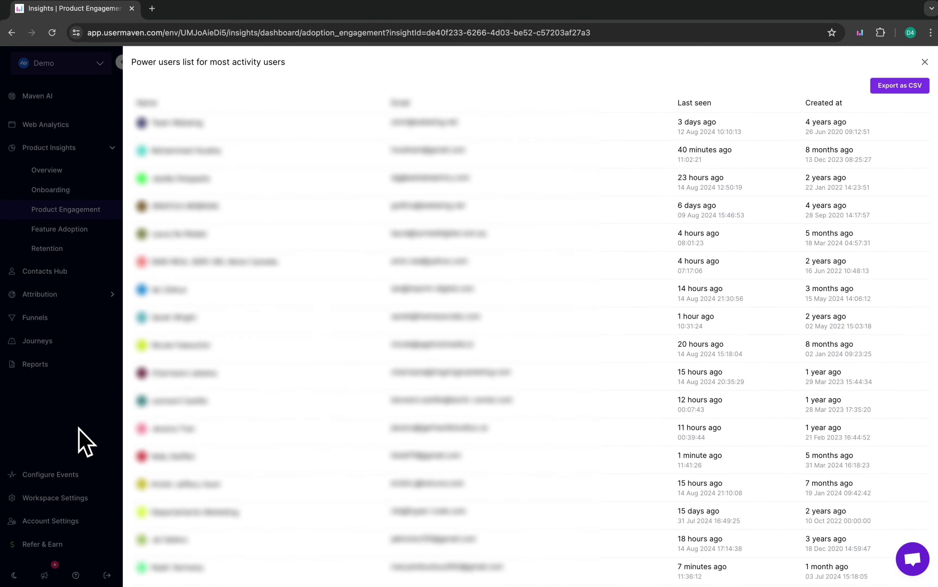
left_click(79, 440)
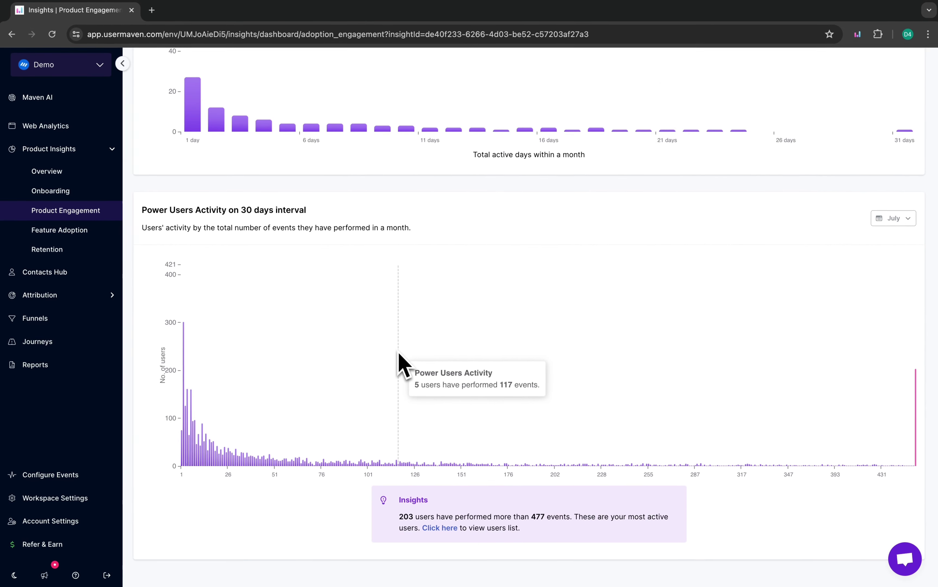
Step: Filter the Planner-Power Users insight by the Active trial Users segment
scroll(398, 352, "up", 15)
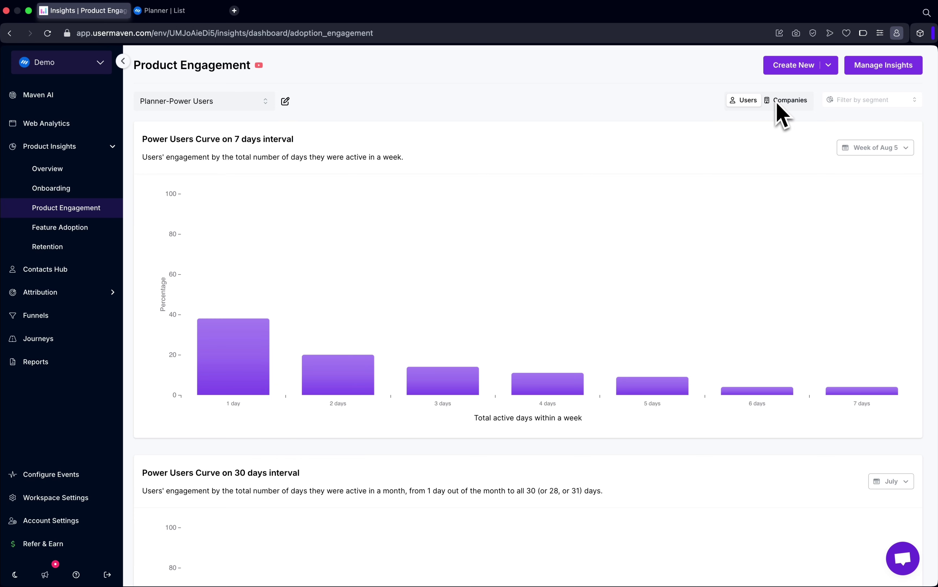
left_click(852, 101)
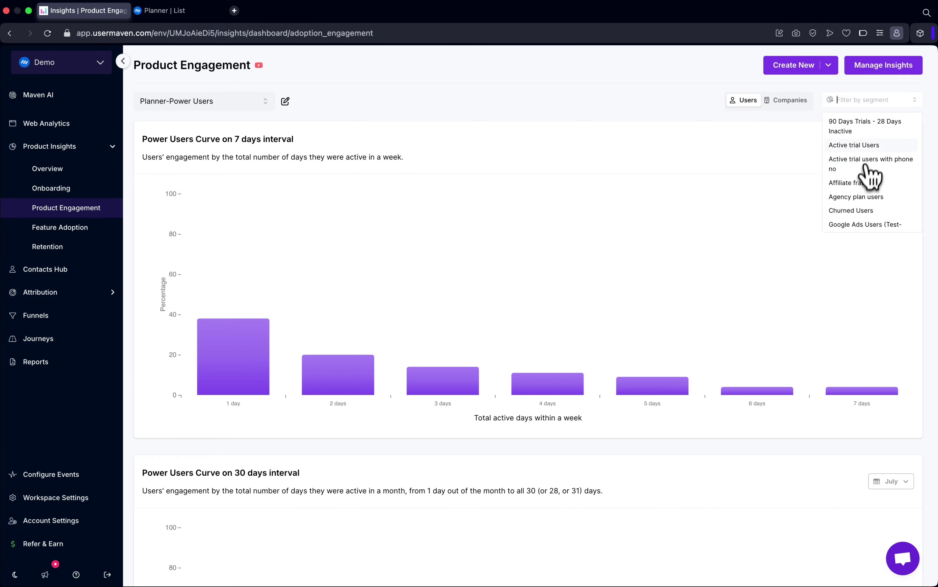
left_click(862, 145)
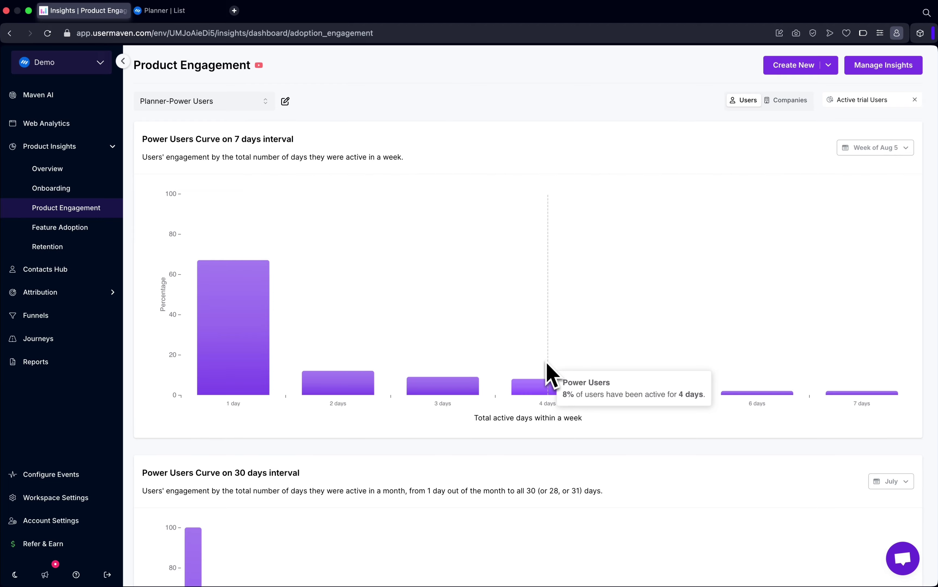
Step: Open the list of existing product engagement reports to check the options for managing each insight, and close it
left_click(883, 65)
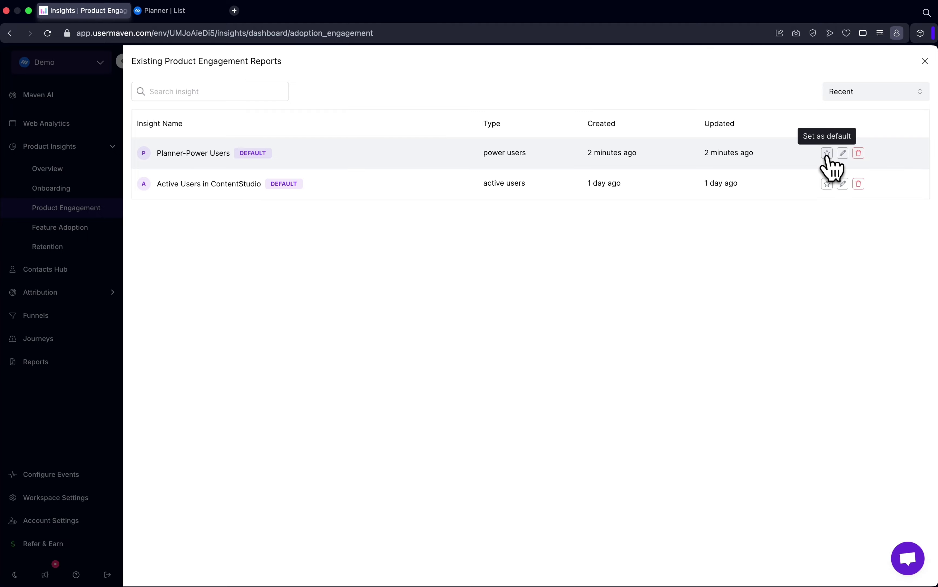
left_click(97, 351)
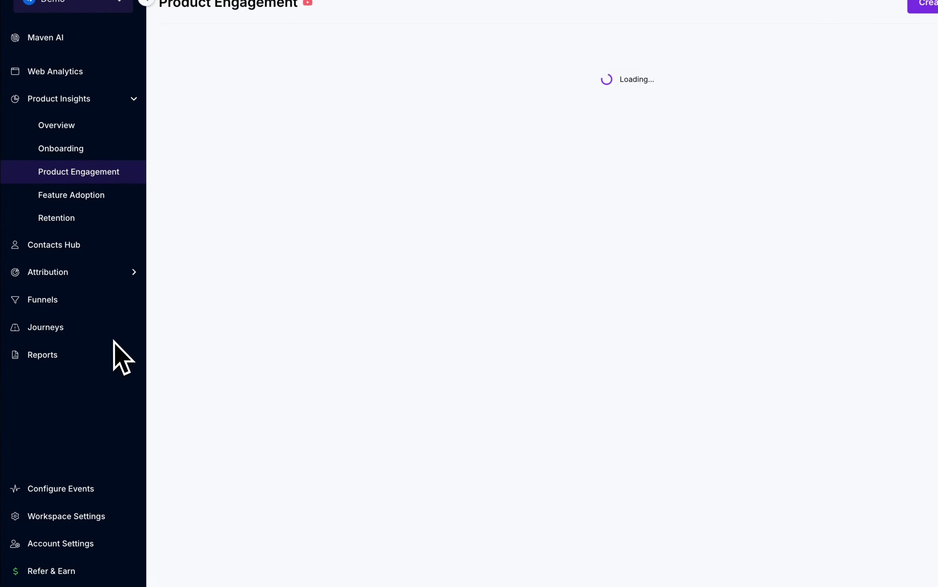